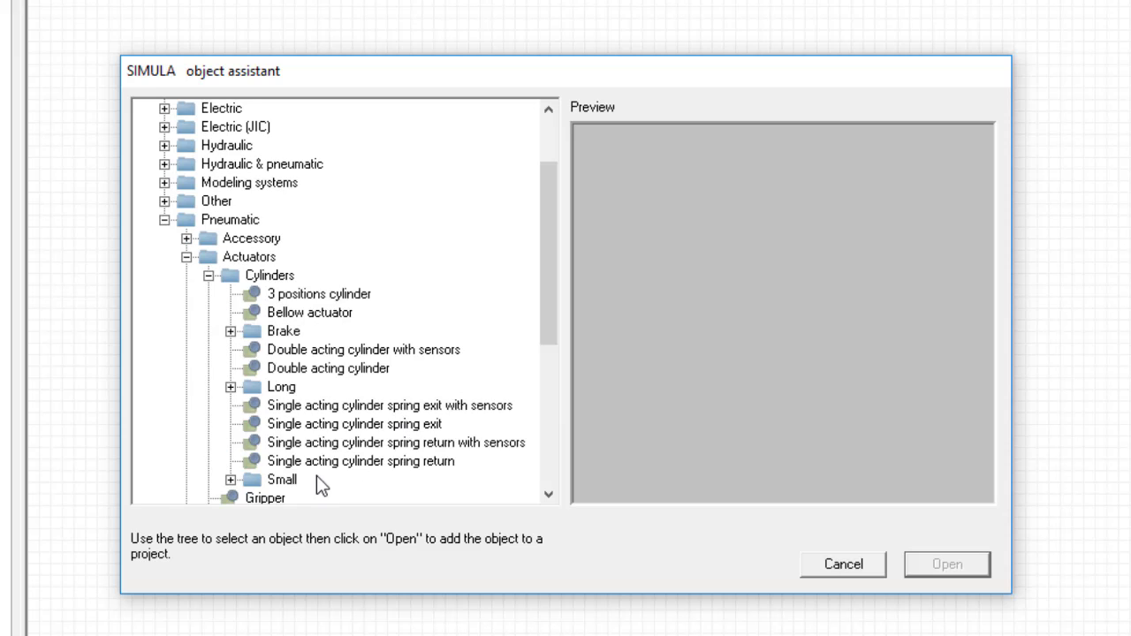
Insert a double acting cylinder with sensors and place it with its ports on the two air lines above the pneumatic valve.
click(320, 354)
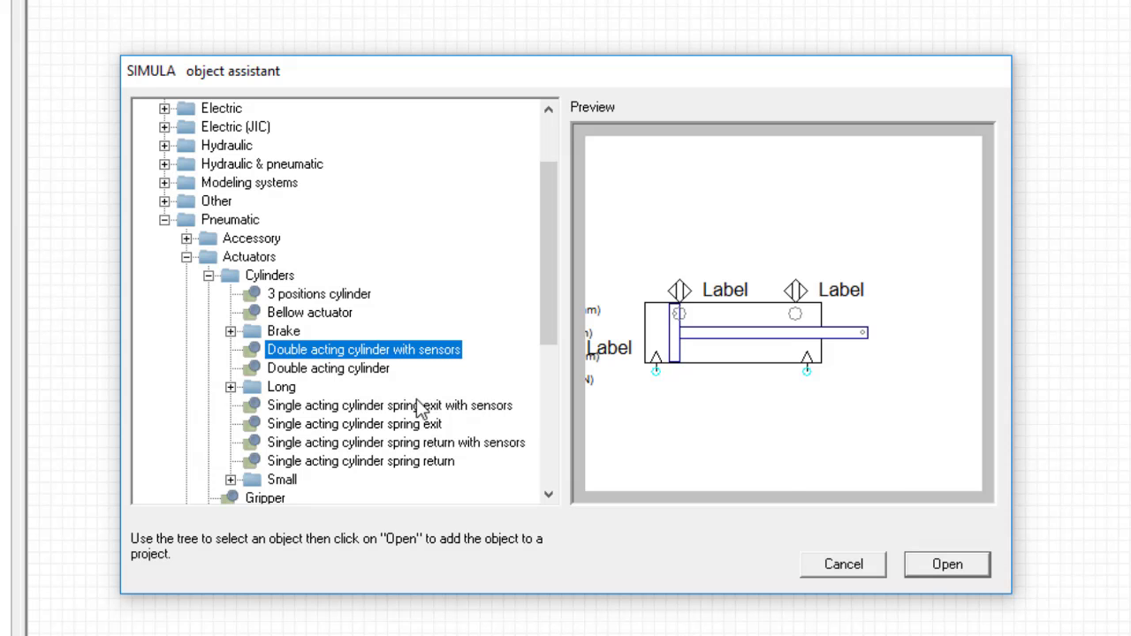
click(942, 565)
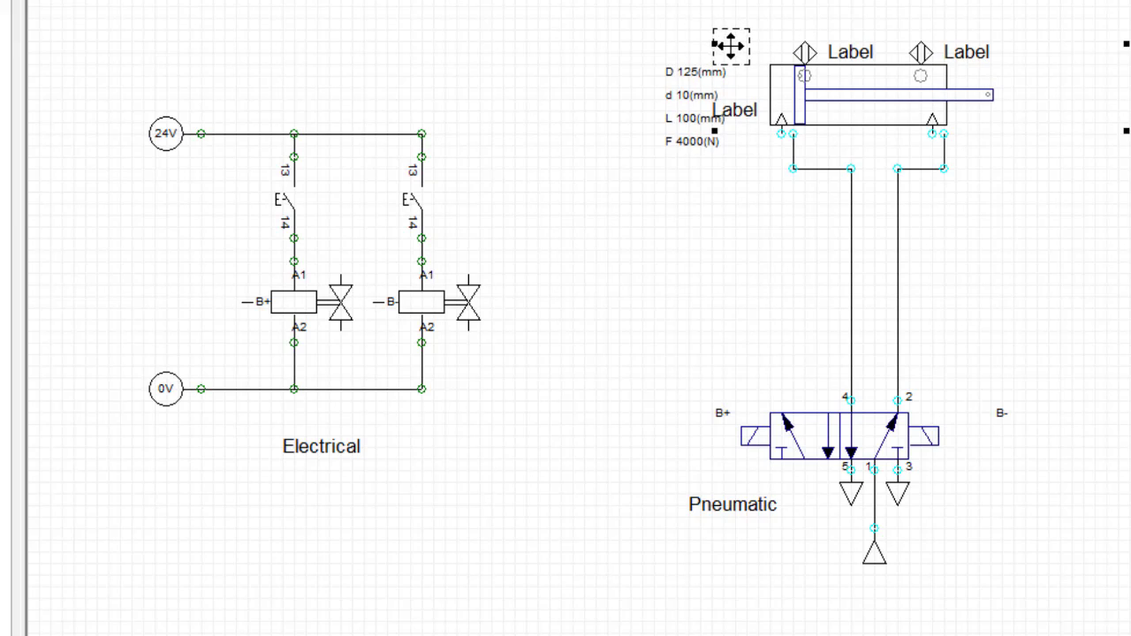
click(736, 46)
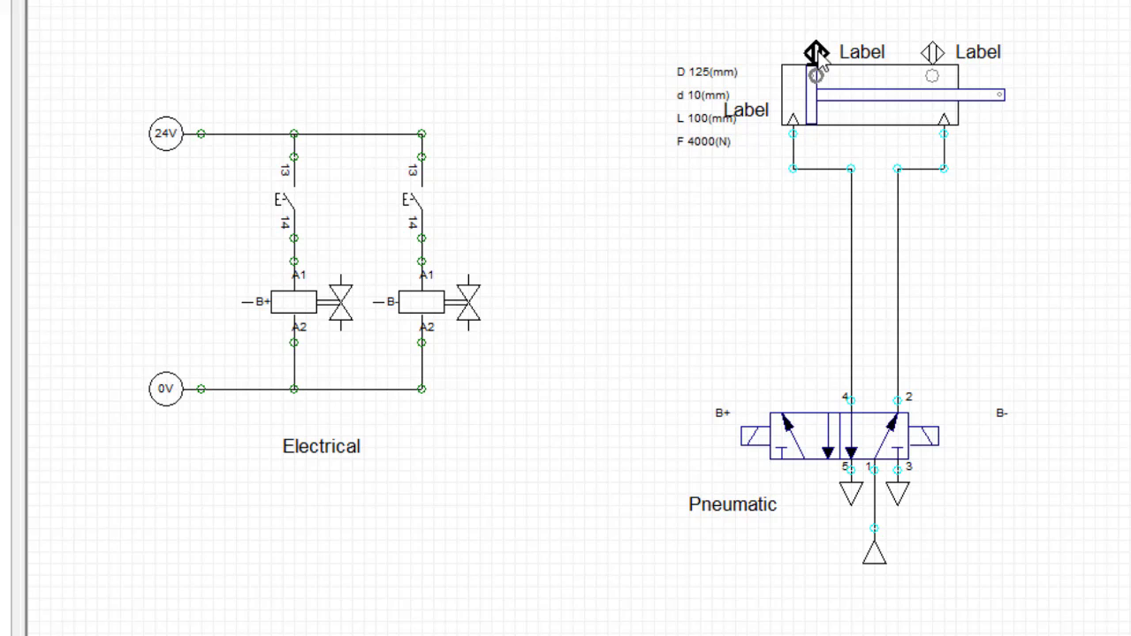
click(935, 59)
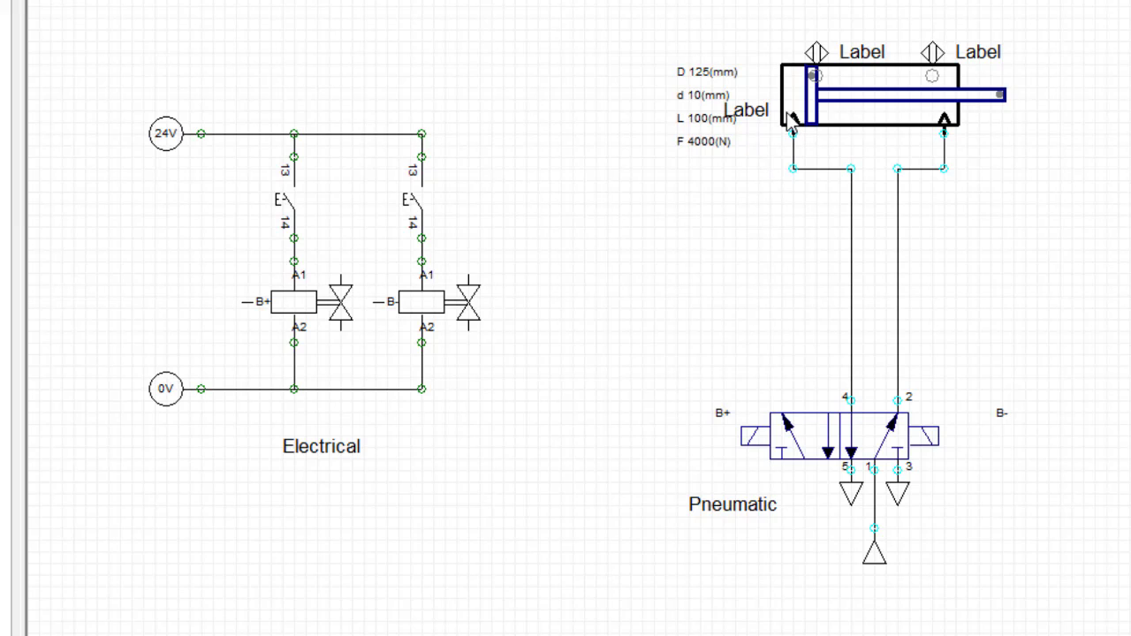
Turn off the display of details in the double acting cylinder's properties.
double_click(825, 108)
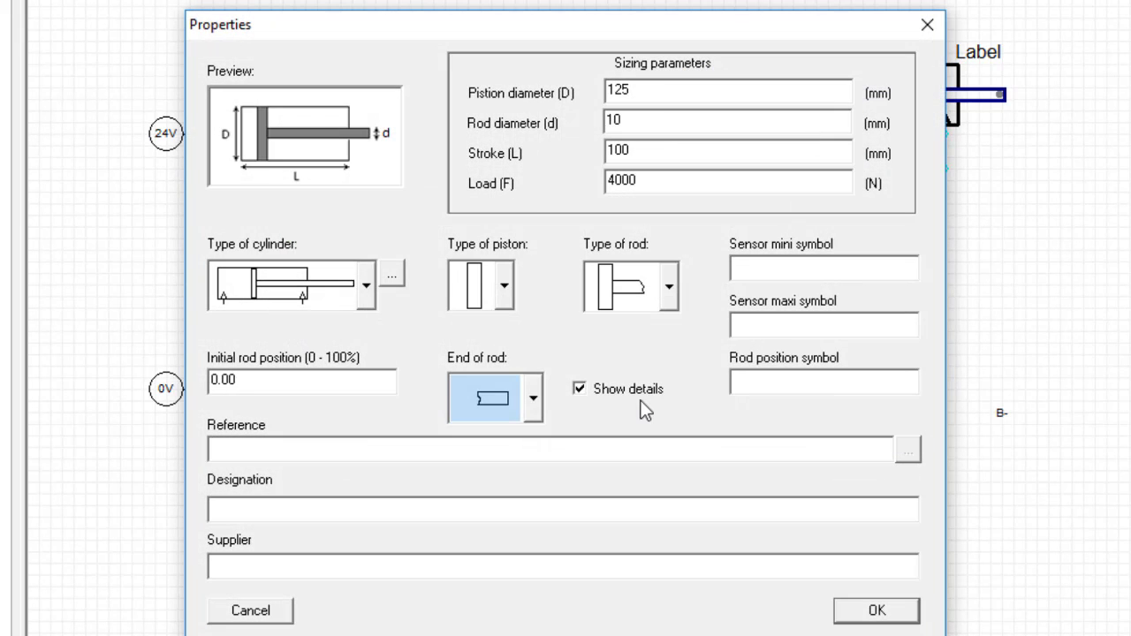
drag(654, 29, 636, 175)
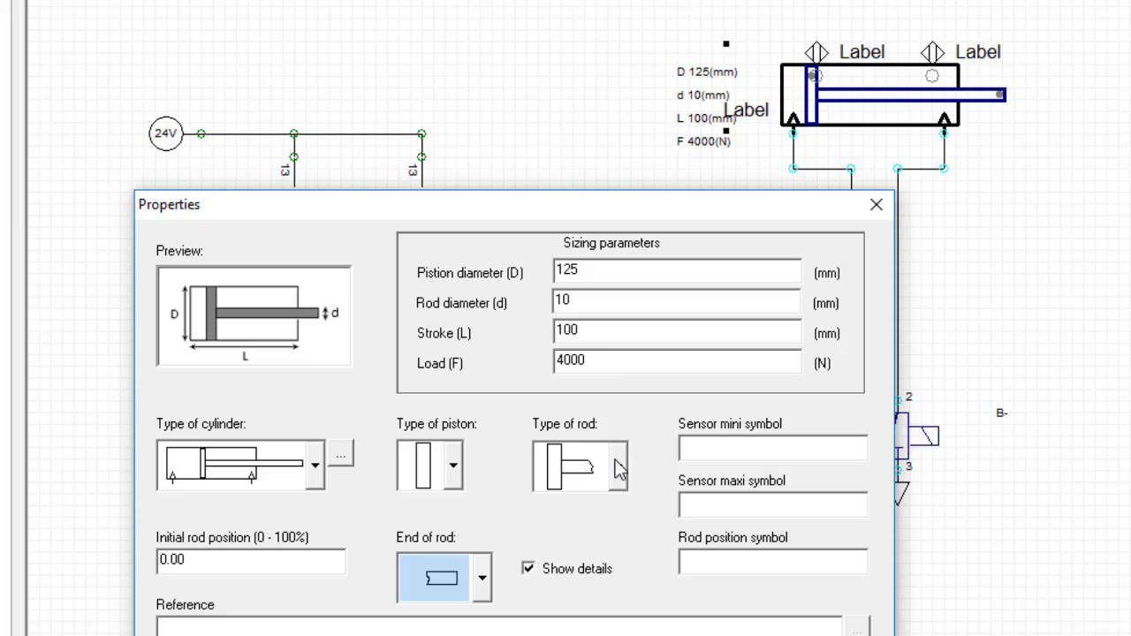
click(528, 569)
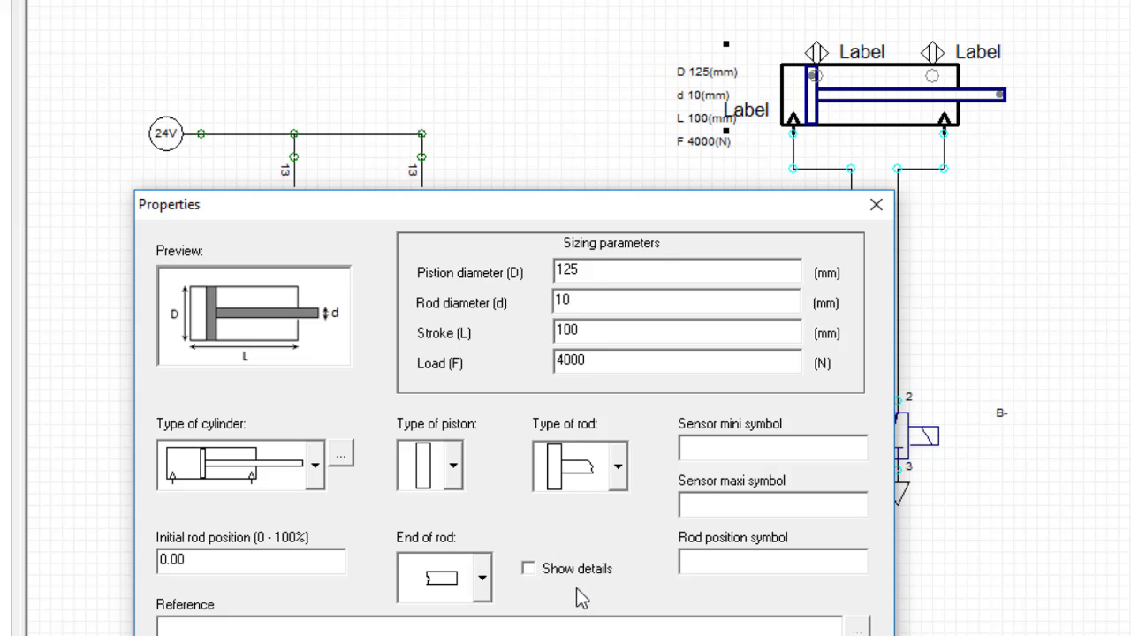
mouse_move(592, 179)
mouse_down()
mouse_move(568, 41)
mouse_move(581, 177)
mouse_move(629, 55)
mouse_move(606, 35)
mouse_up()
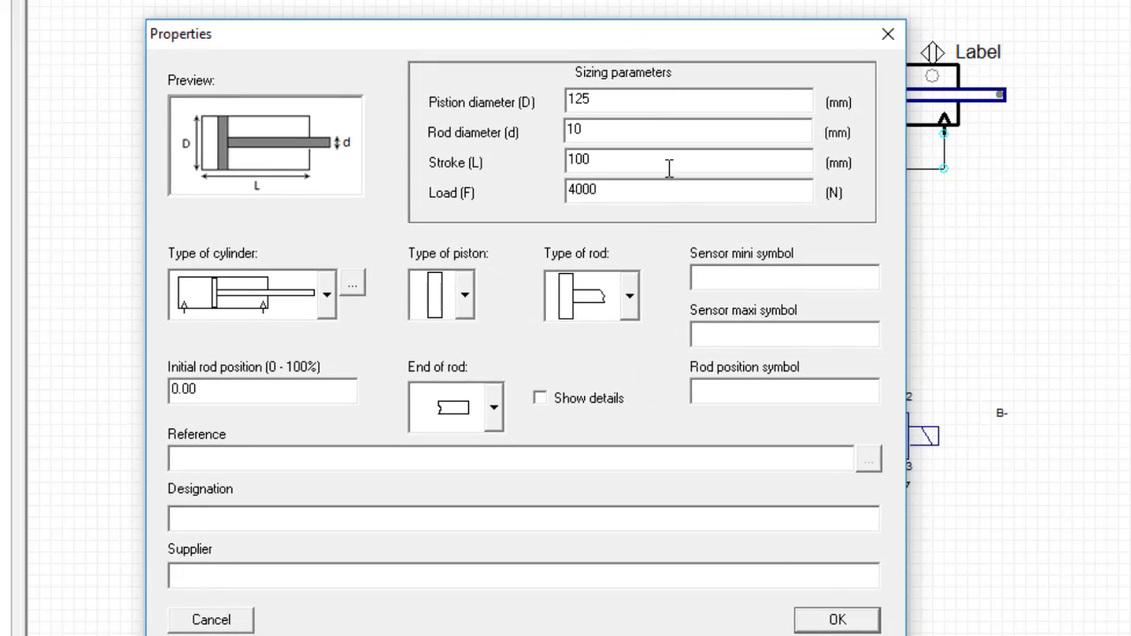
click(831, 622)
Change the text of the label beside the cylinder's rear end to B.
click(745, 111)
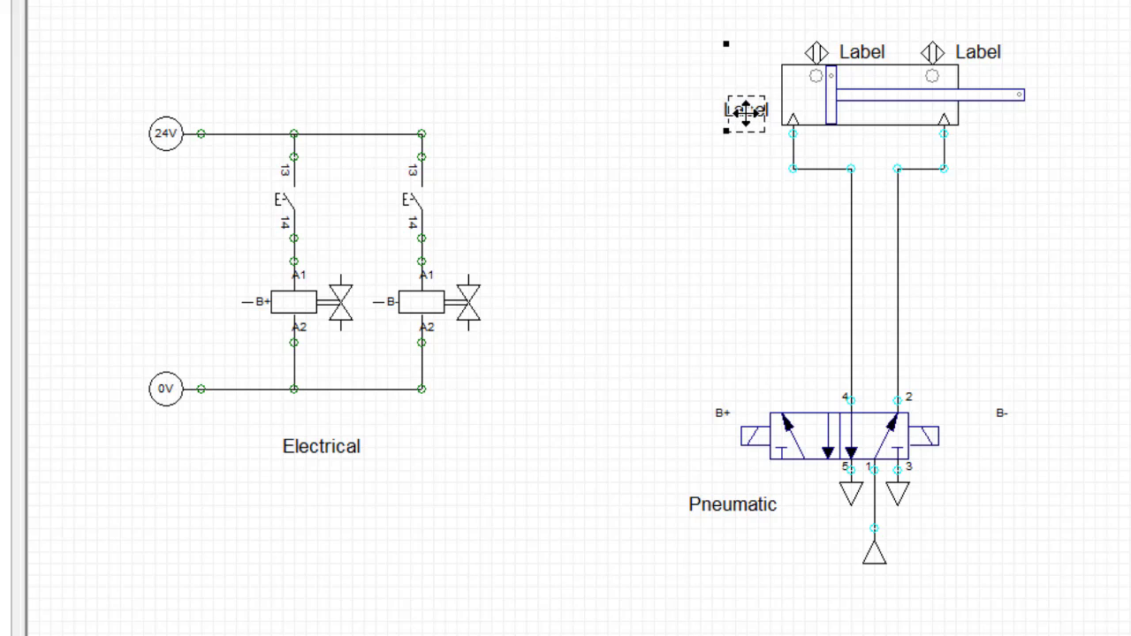
double_click(745, 112)
drag(356, 283, 249, 286)
text(B)
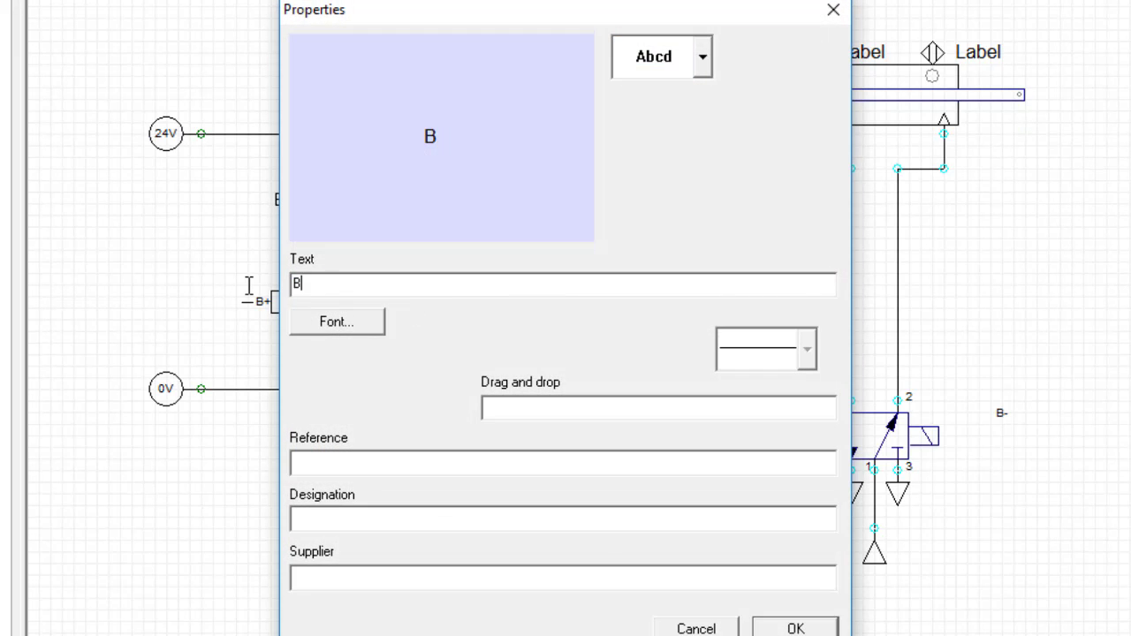
click(791, 629)
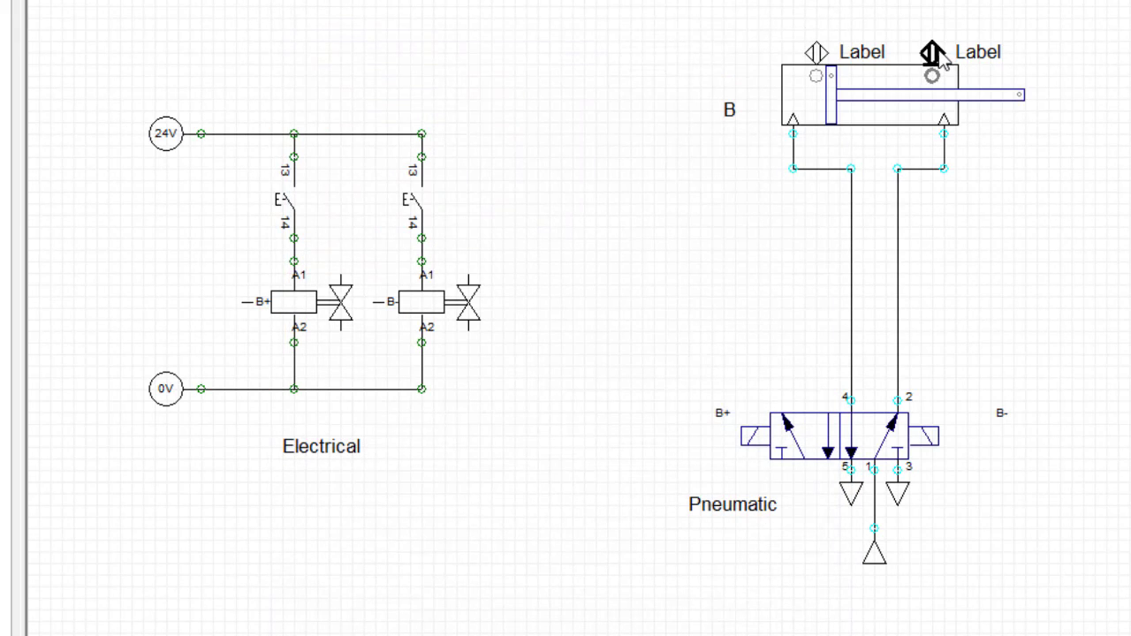
Give the sensor at the cylinder's retracted position the symbol b0.
double_click(819, 62)
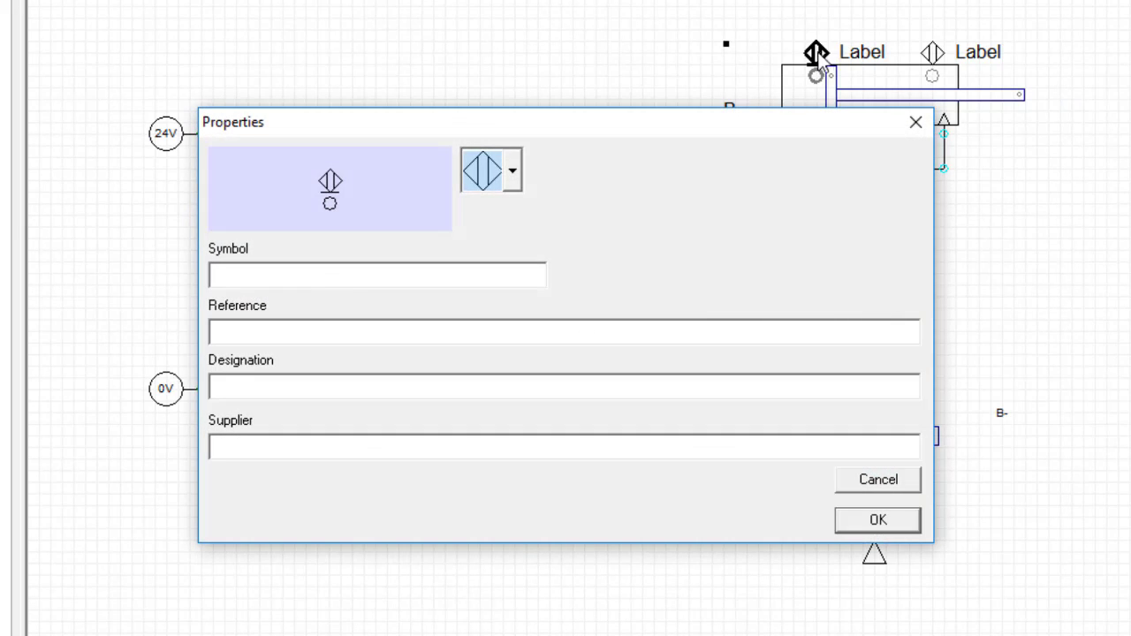
click(237, 275)
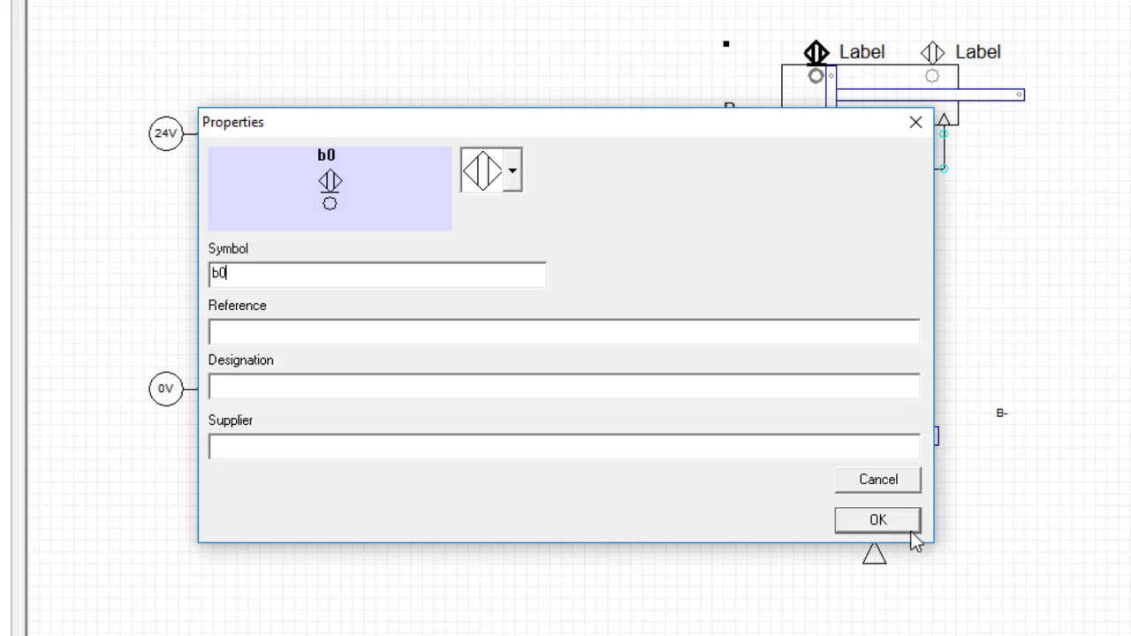
click(875, 522)
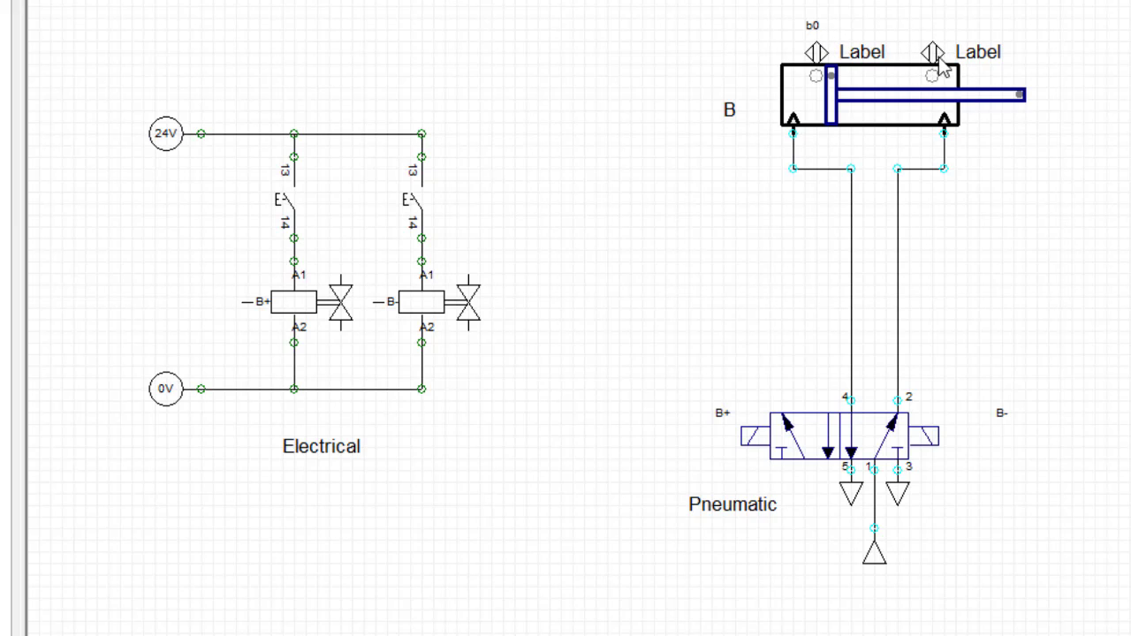
Give the sensor at the cylinder's extended position the symbol b1.
click(937, 58)
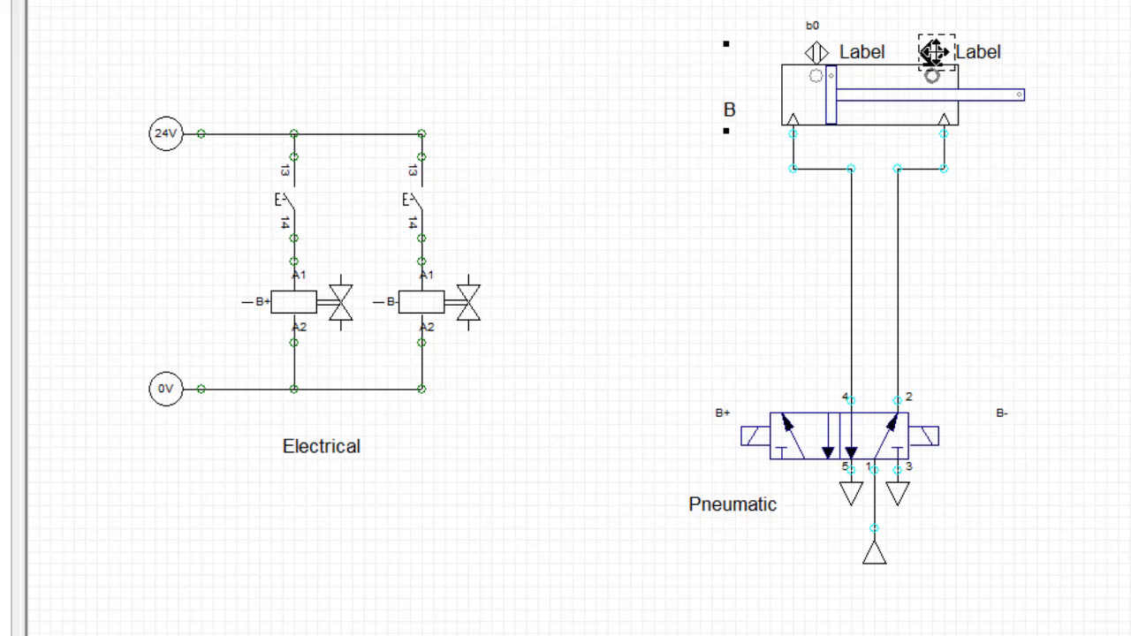
double_click(935, 53)
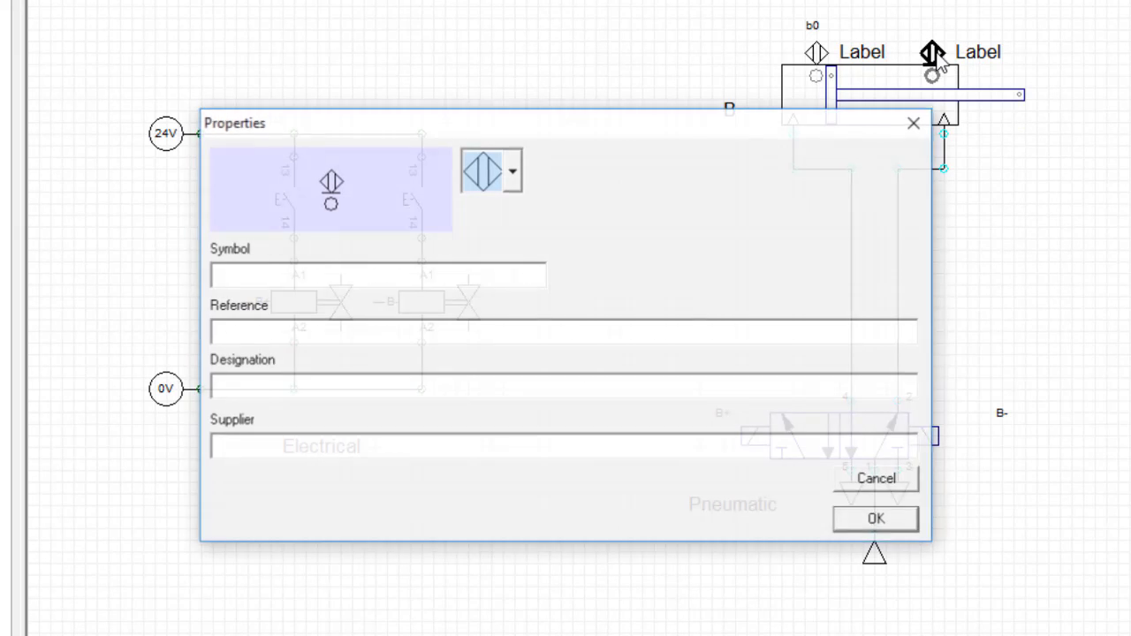
click(254, 278)
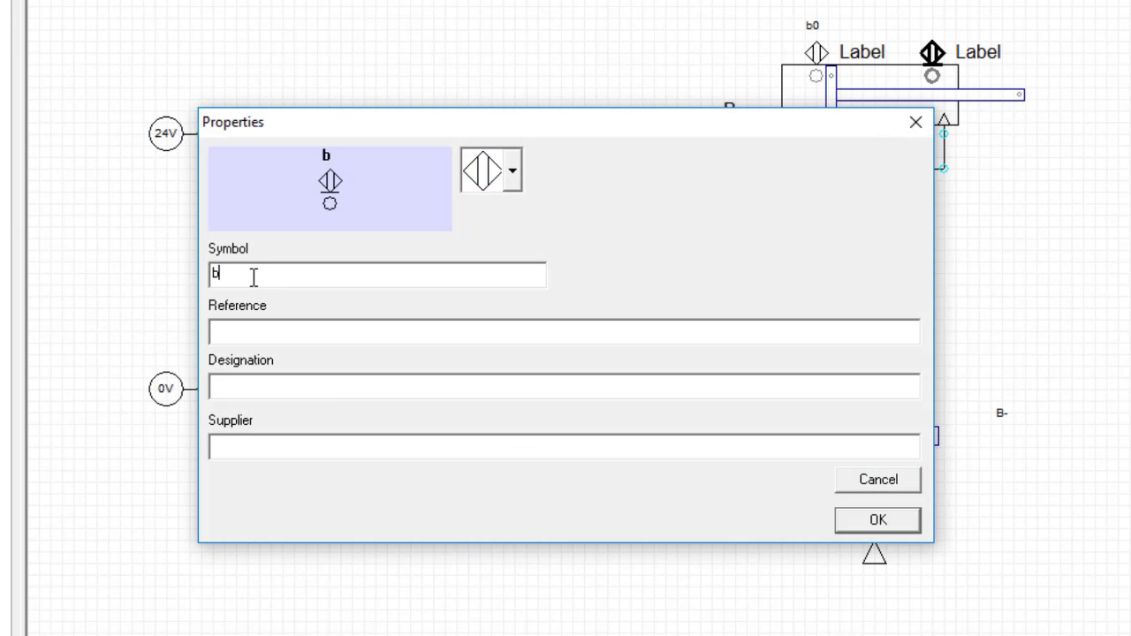
text(1)
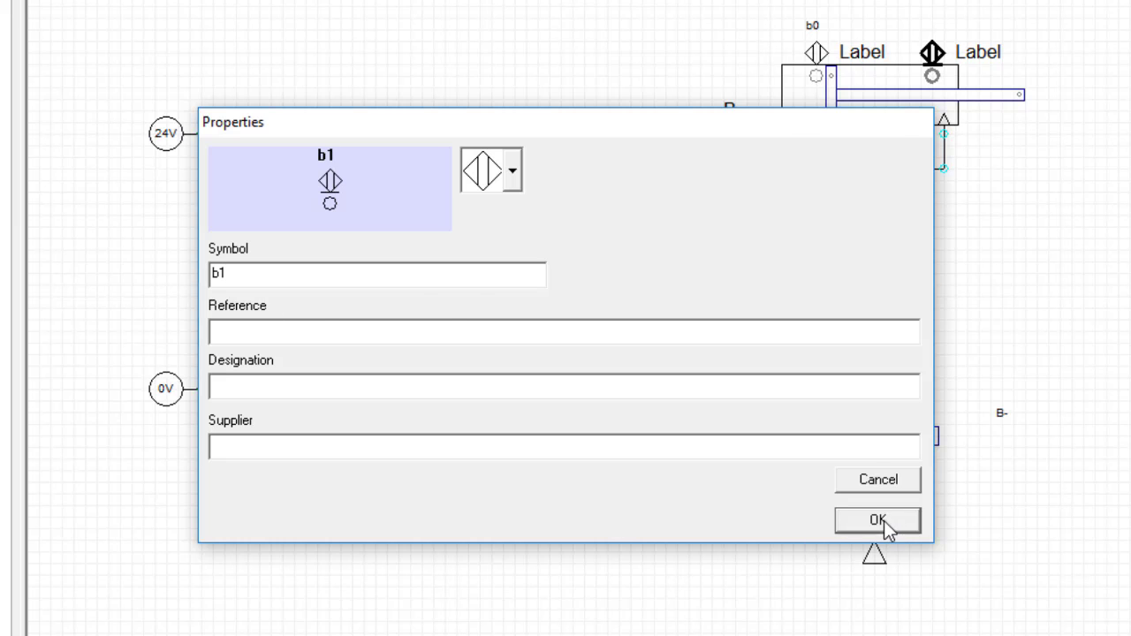
click(884, 522)
Clear the placeholder text from both labels beside the cylinder's sensors.
double_click(857, 55)
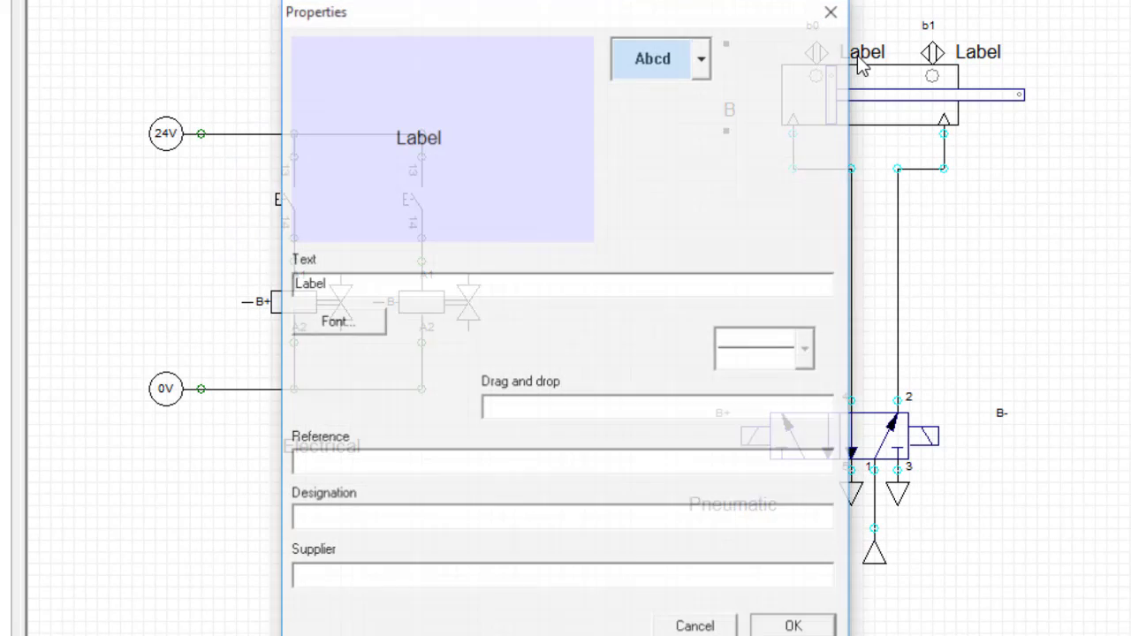
drag(346, 283, 235, 291)
key(BackSpace)
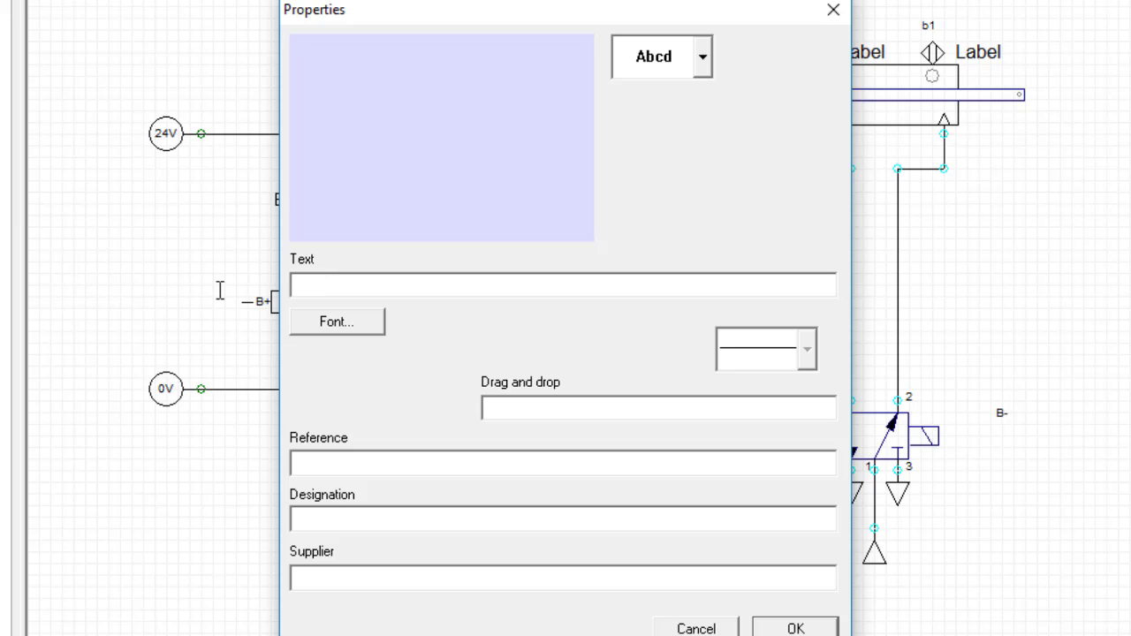
click(796, 628)
double_click(980, 51)
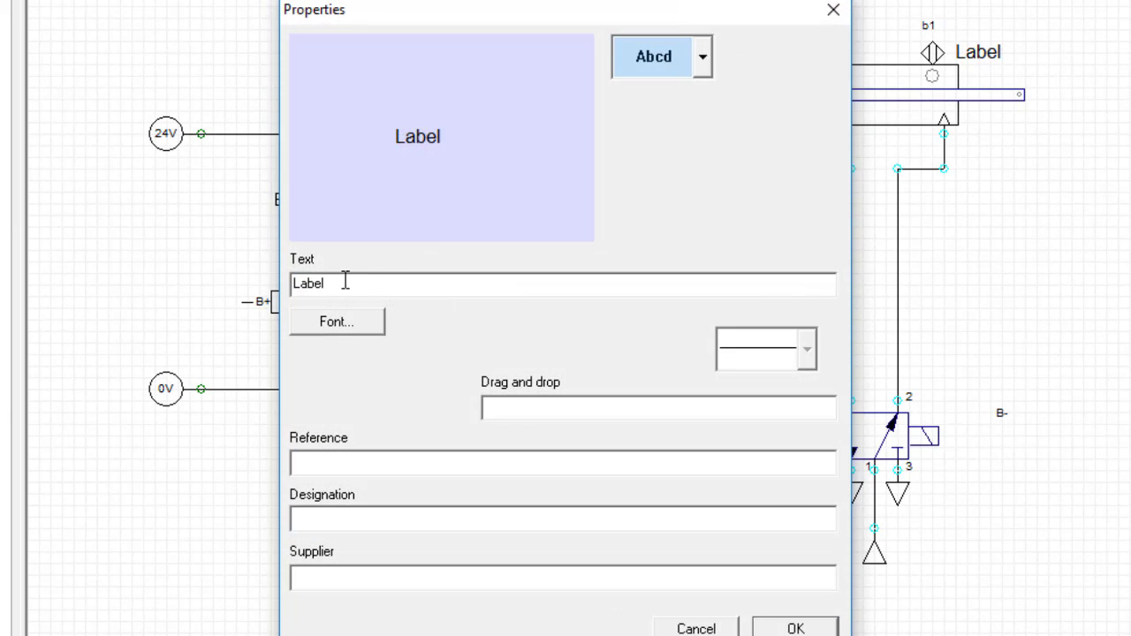
double_click(346, 281)
key(BackSpace)
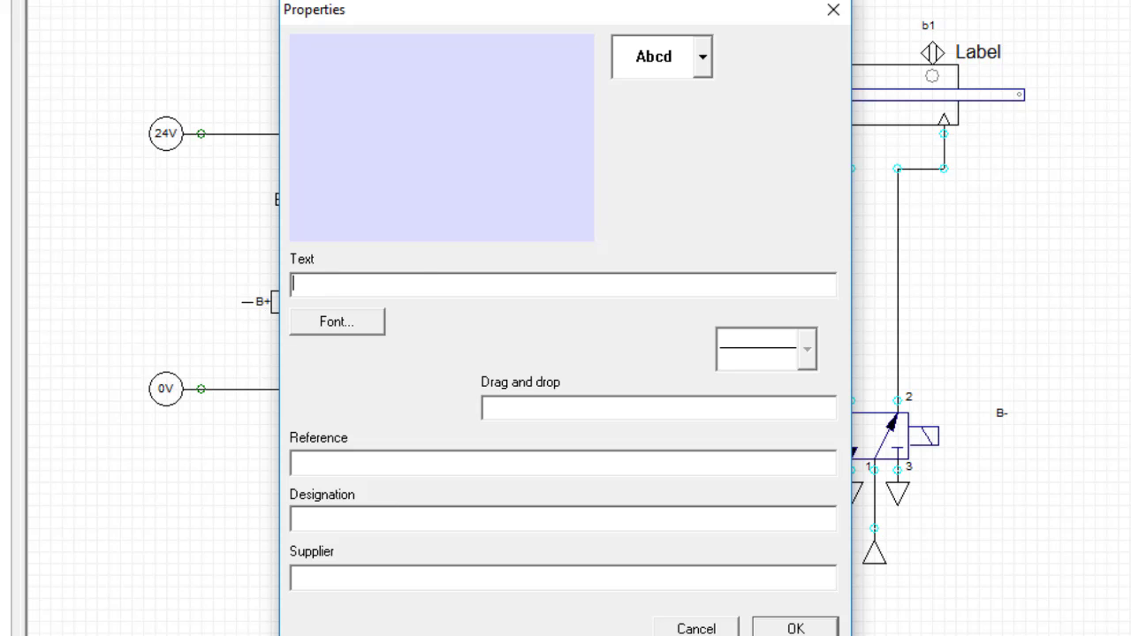
click(782, 628)
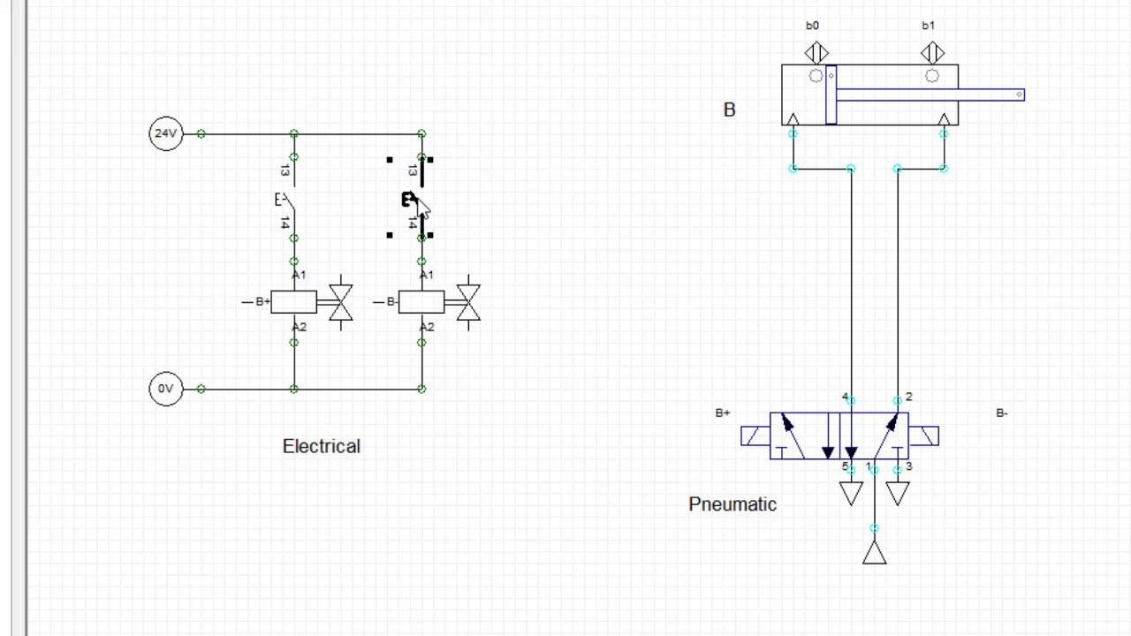
Delete the pushbutton above the B- solenoid and insert an electric Contact NO above the electrical circuit.
key(Delete)
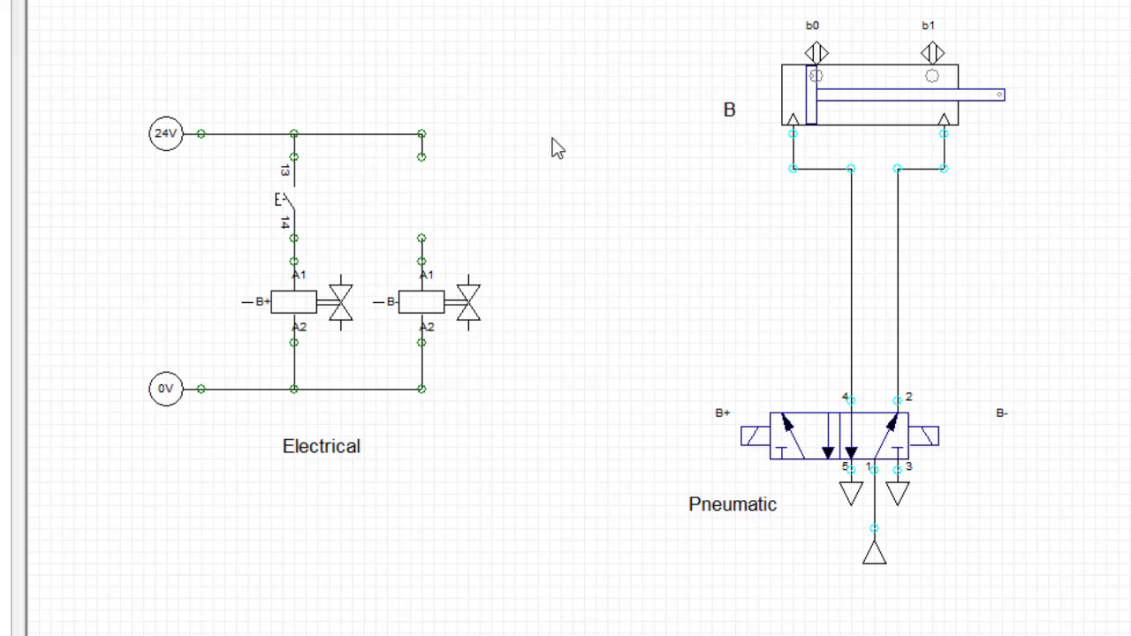
right_click(488, 37)
click(528, 55)
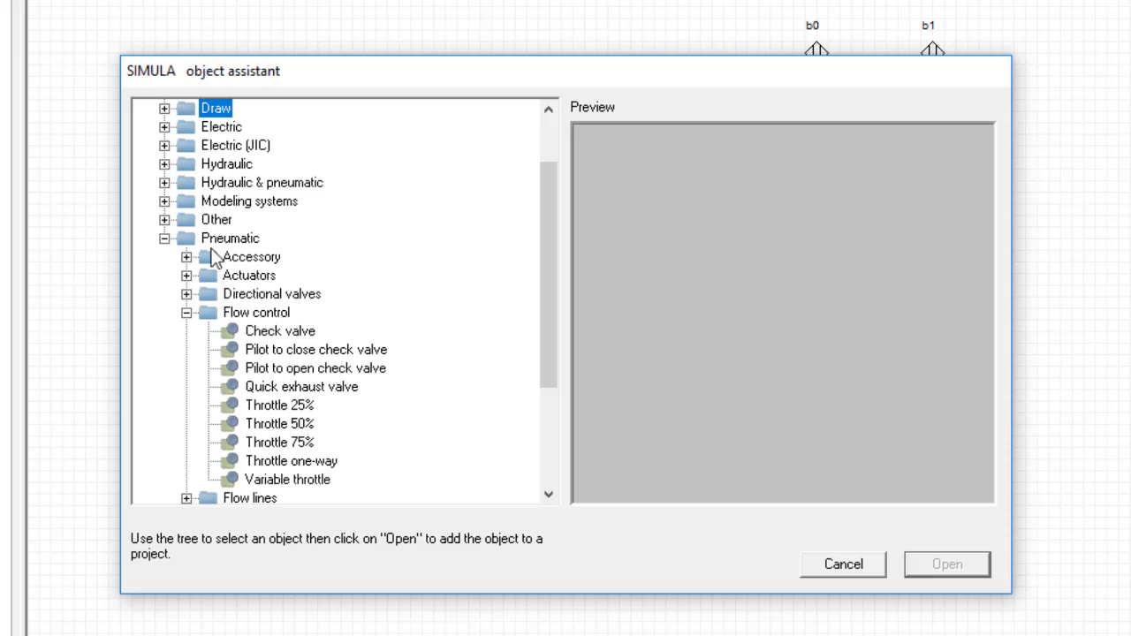
click(168, 235)
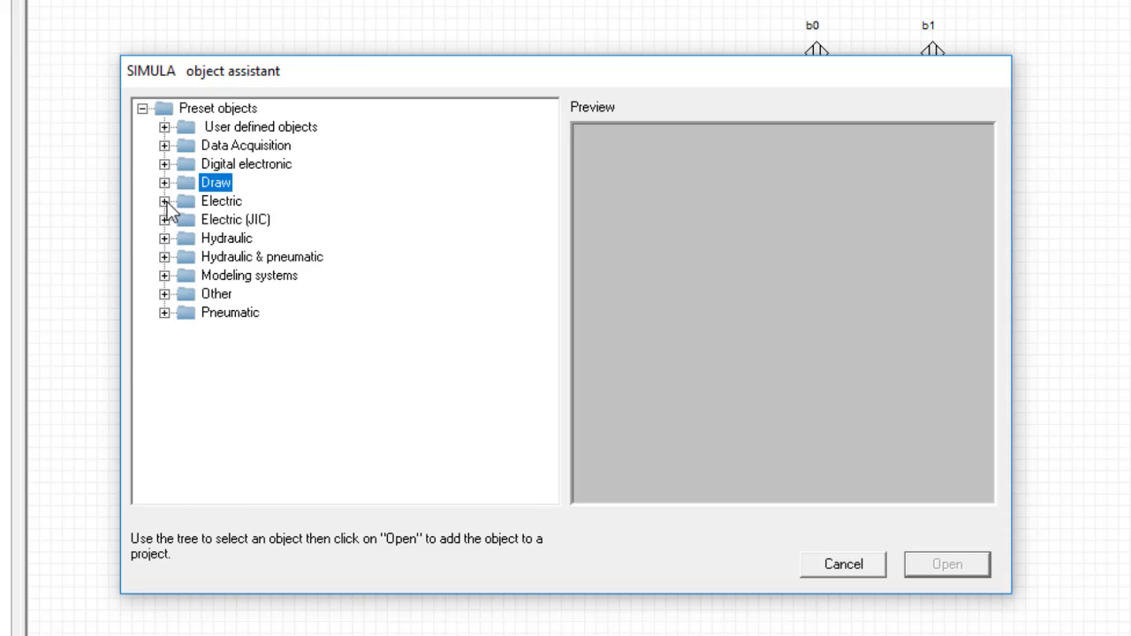
click(165, 201)
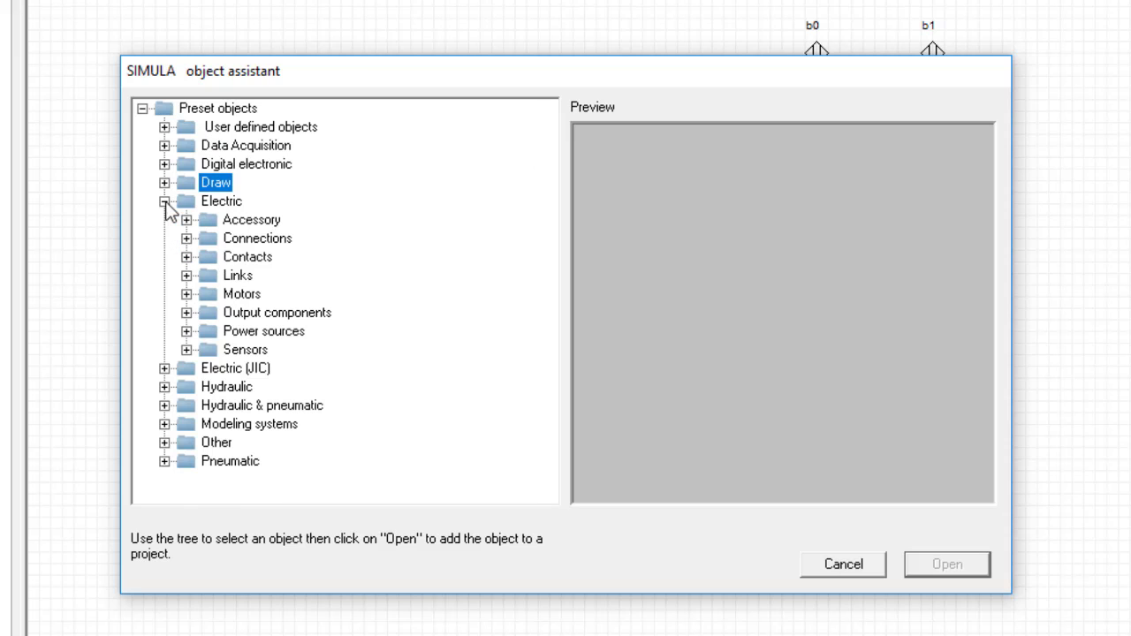
click(187, 258)
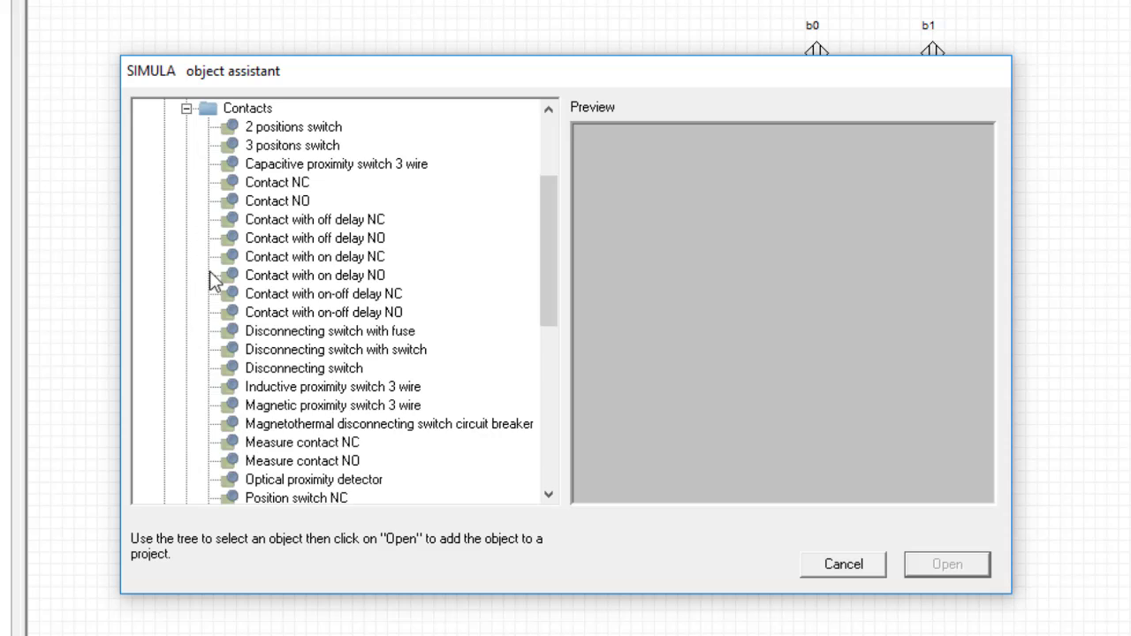
click(274, 203)
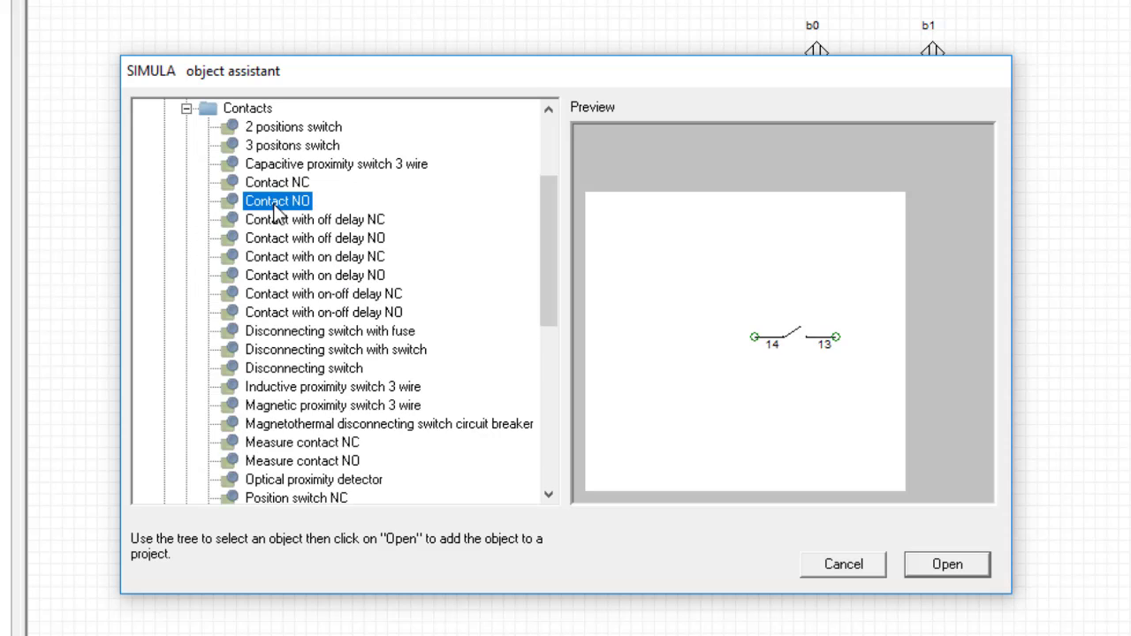
click(943, 565)
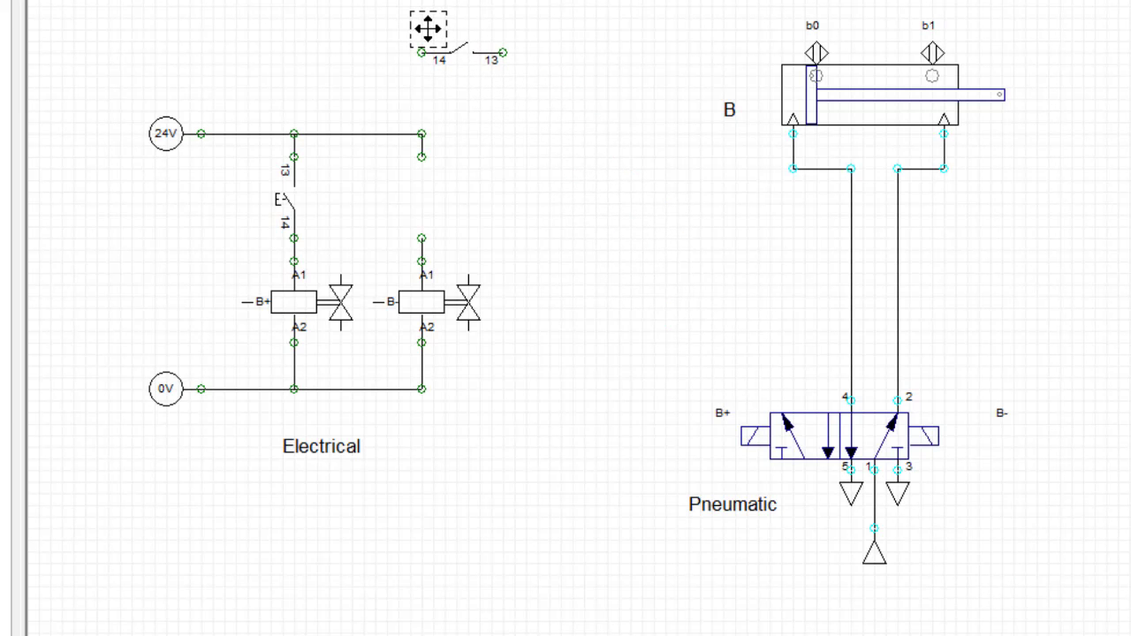
click(428, 29)
Rotate the new normally open contact 270° and move it into the gap in the B- solenoid branch.
click(466, 49)
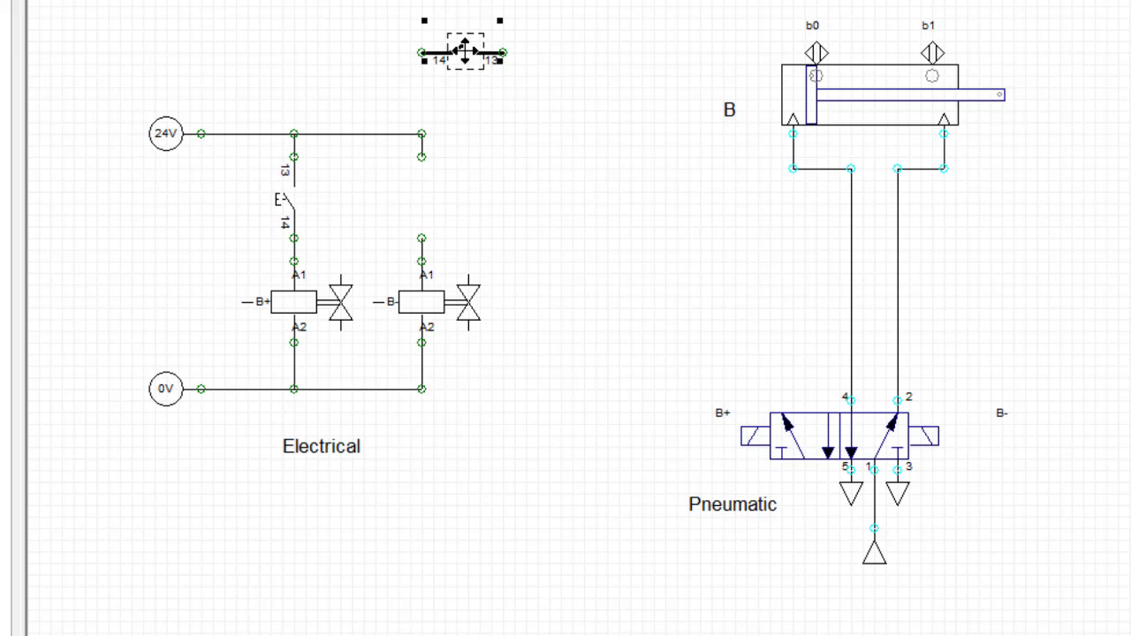
right_click(466, 49)
mouse_move(718, 223)
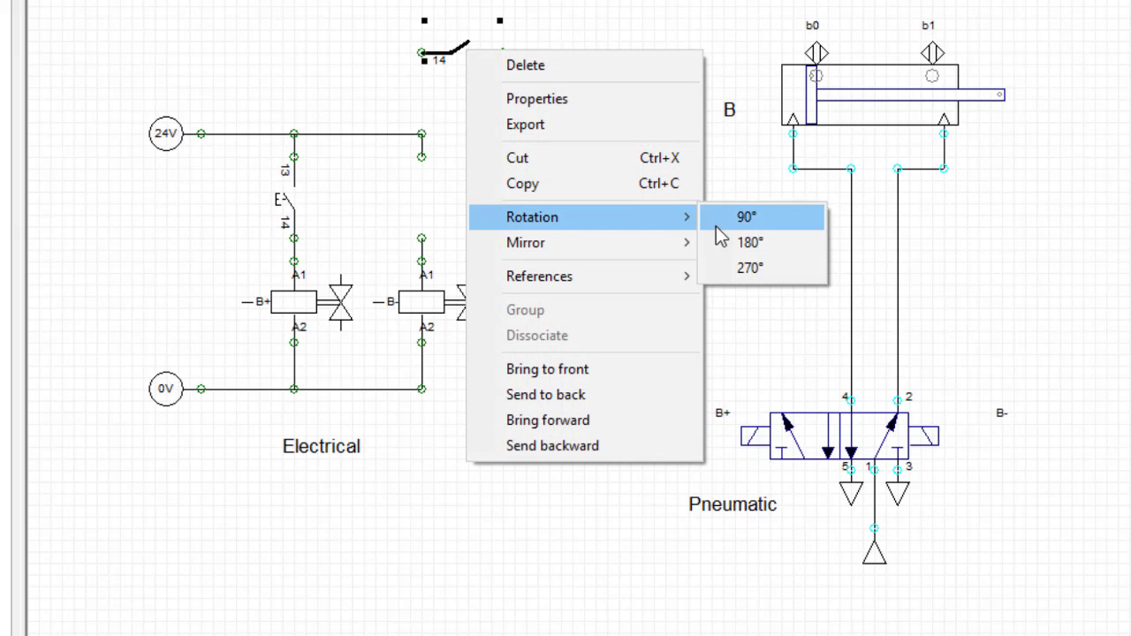
click(752, 269)
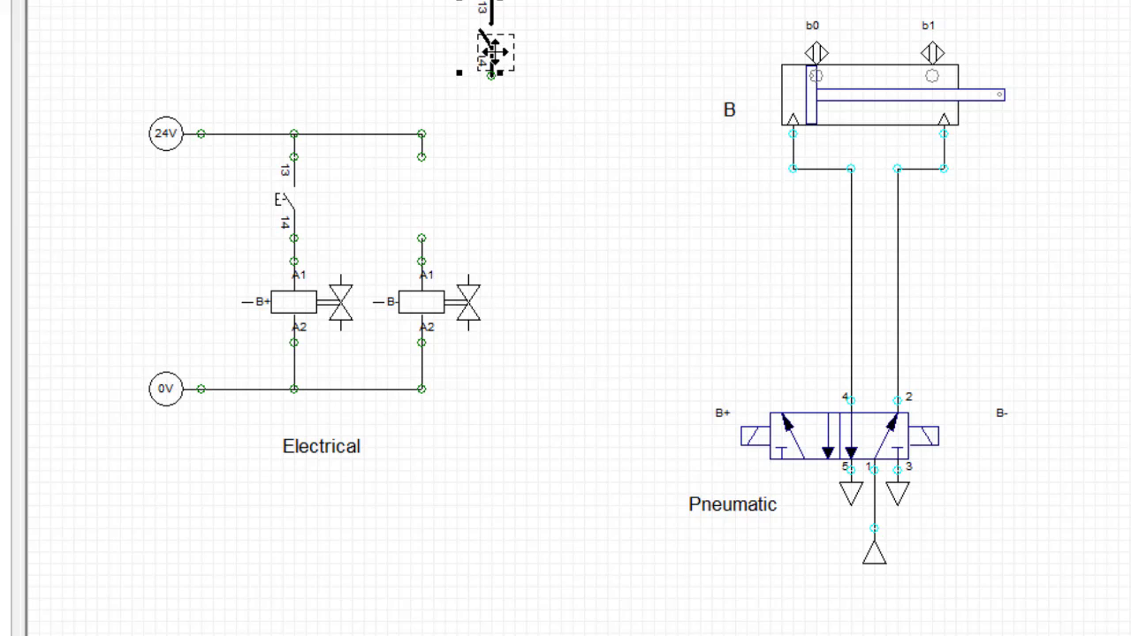
drag(488, 55, 427, 231)
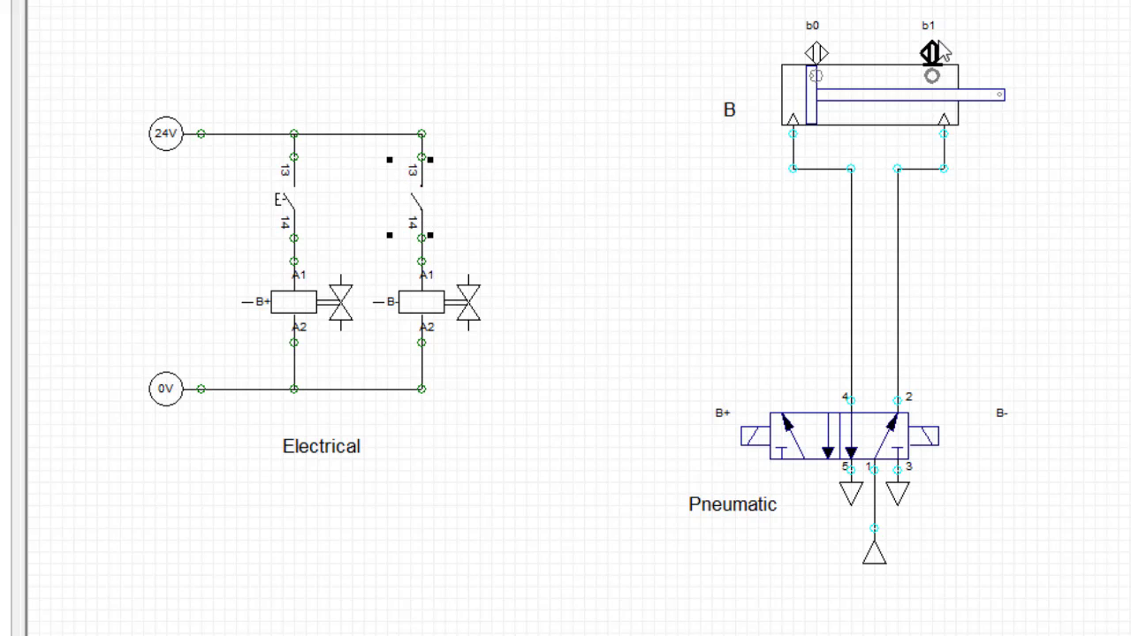
Assign the symbol b1 to the normally open contact in the B- branch.
double_click(416, 208)
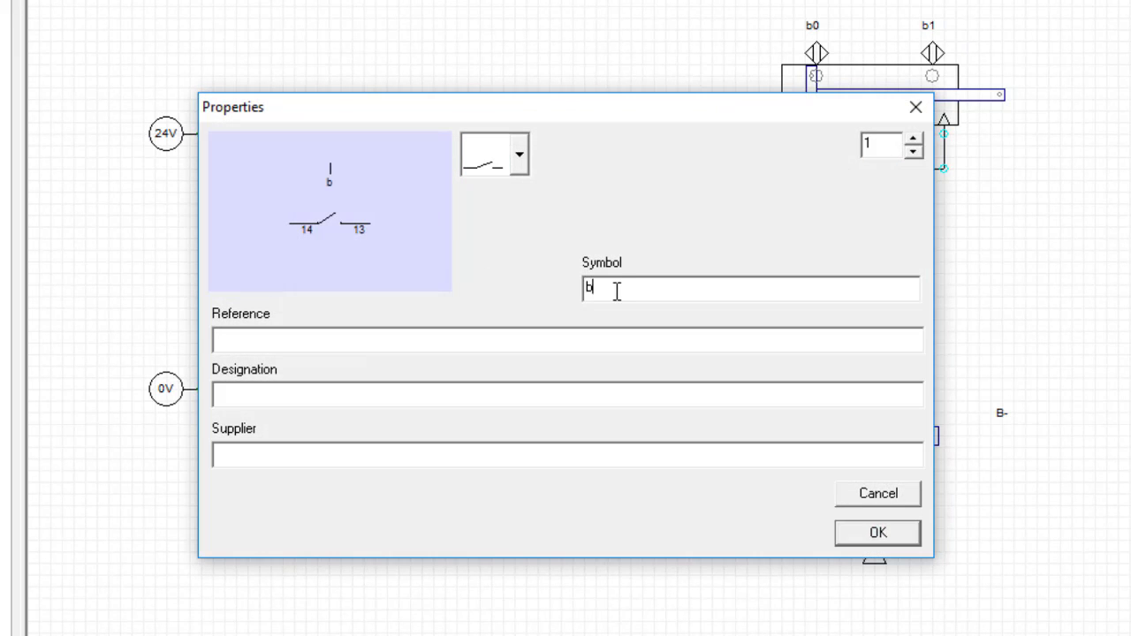
text(1)
click(878, 533)
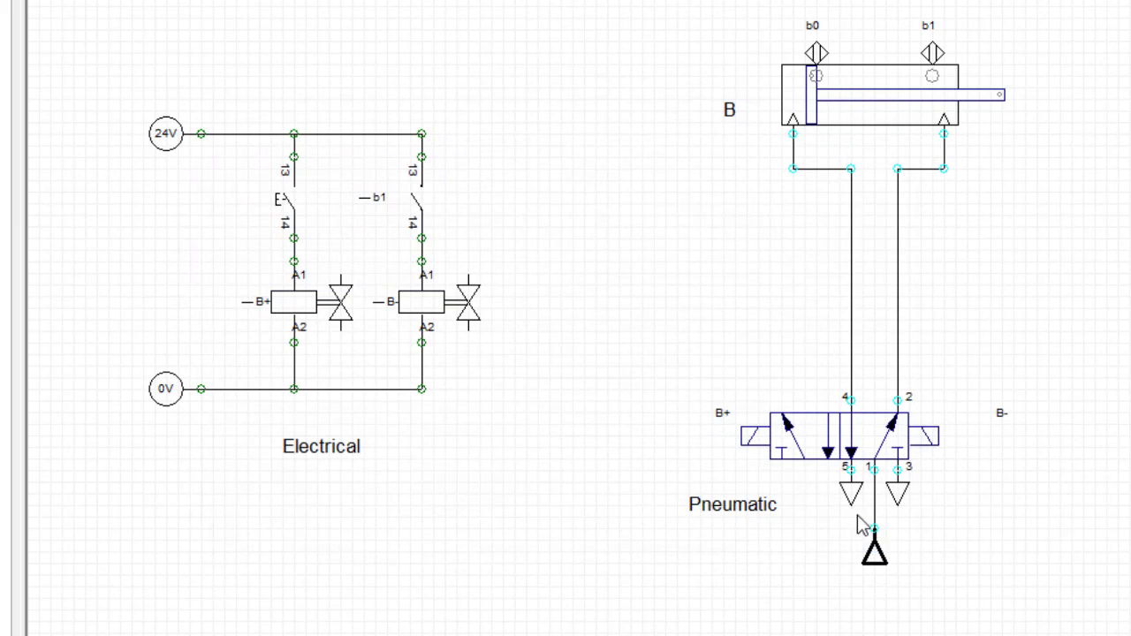